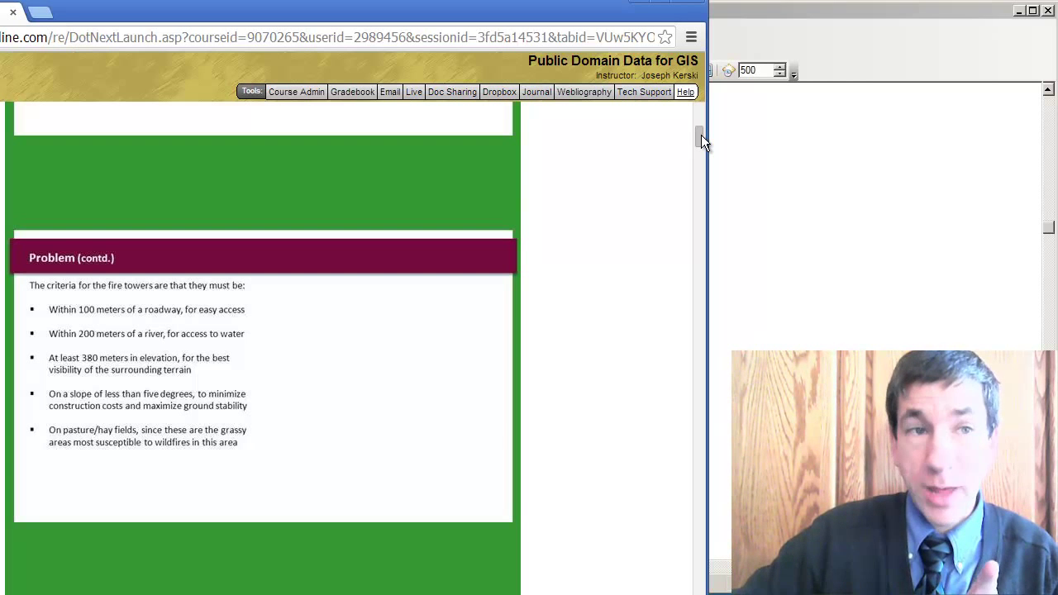
- Minimize the browser and open the Buffer (Analysis) tool from the 'buffer' search results
click(640, 4)
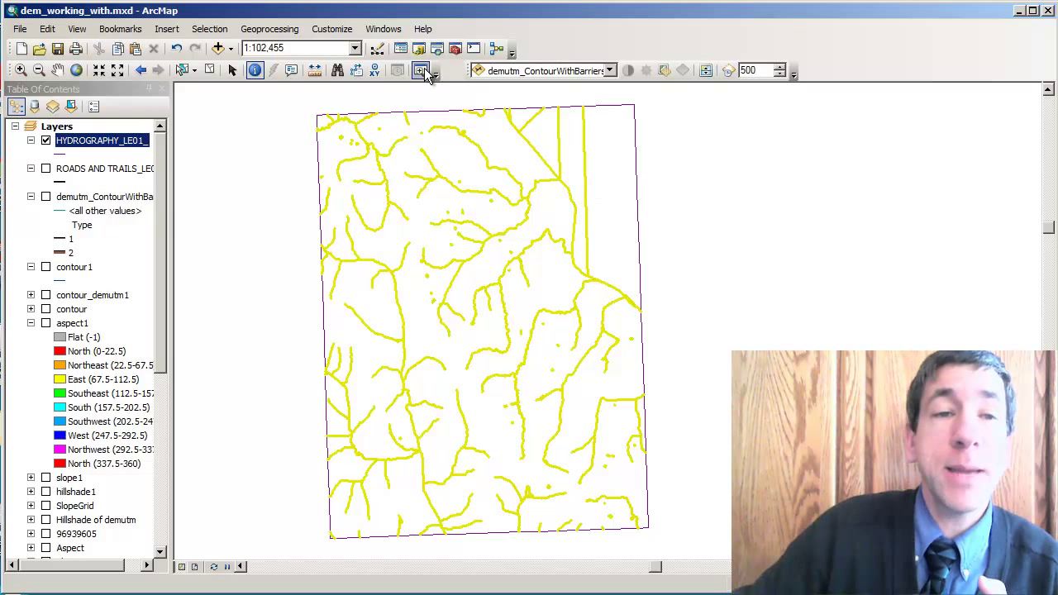
click(396, 36)
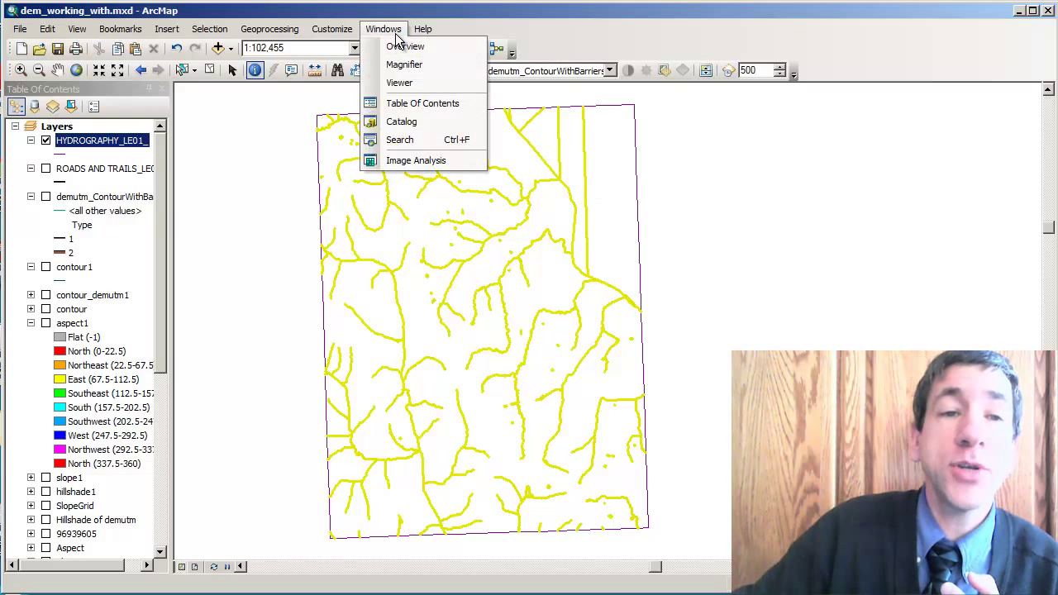
click(400, 140)
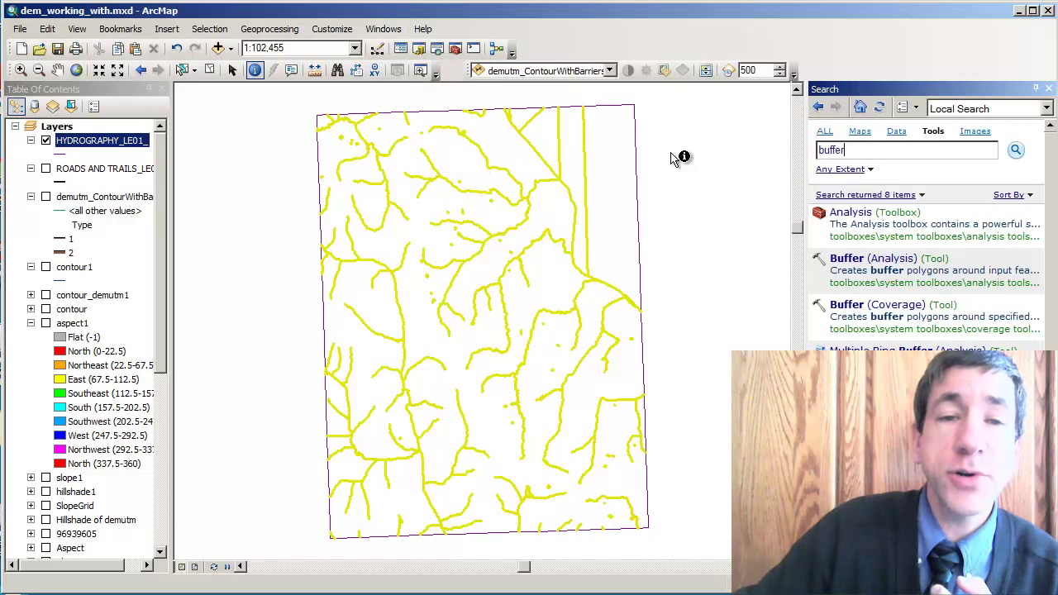
click(872, 259)
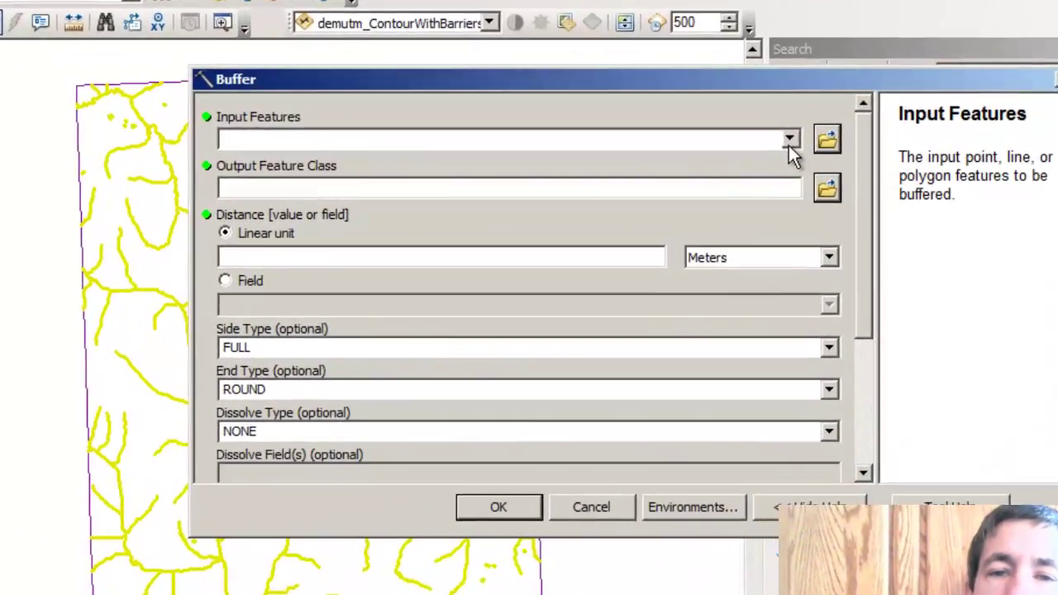
- Choose HYDROGRAPHY_LE01_ as the Buffer input features and select the default output name
click(822, 154)
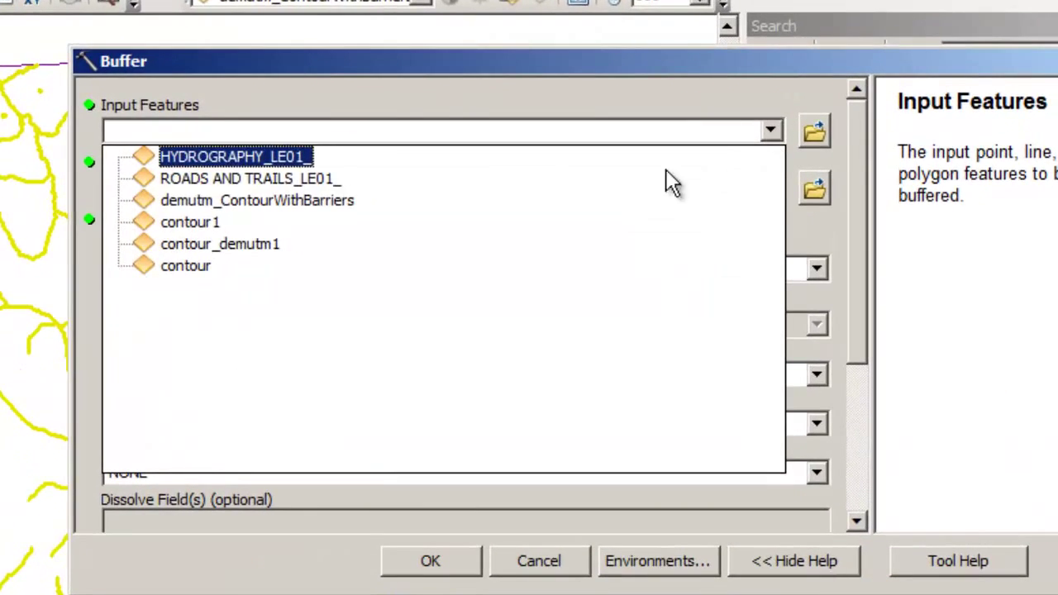
click(275, 158)
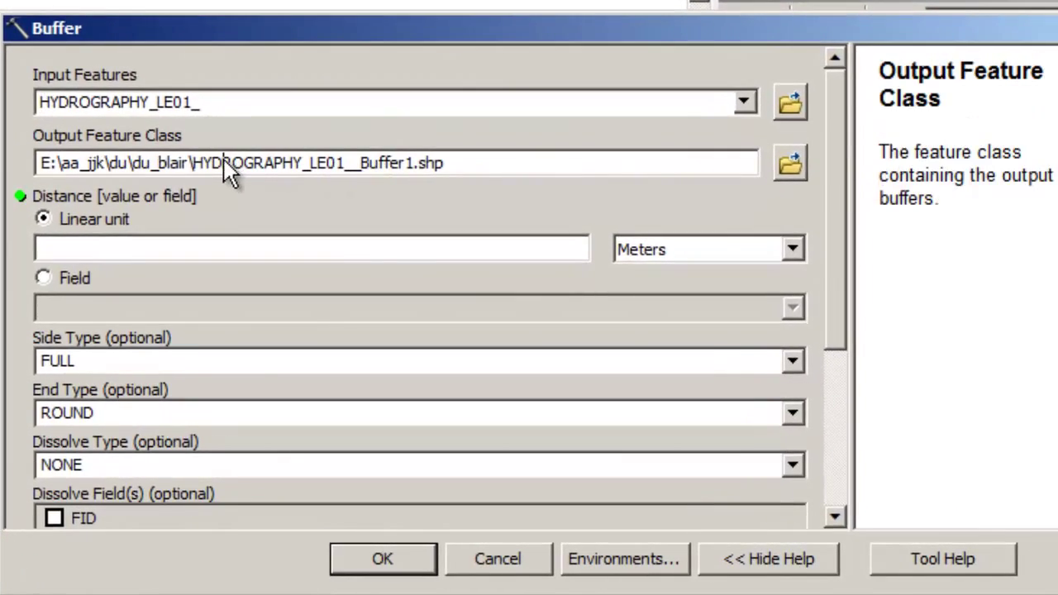
drag(241, 182, 444, 192)
drag(402, 159, 508, 165)
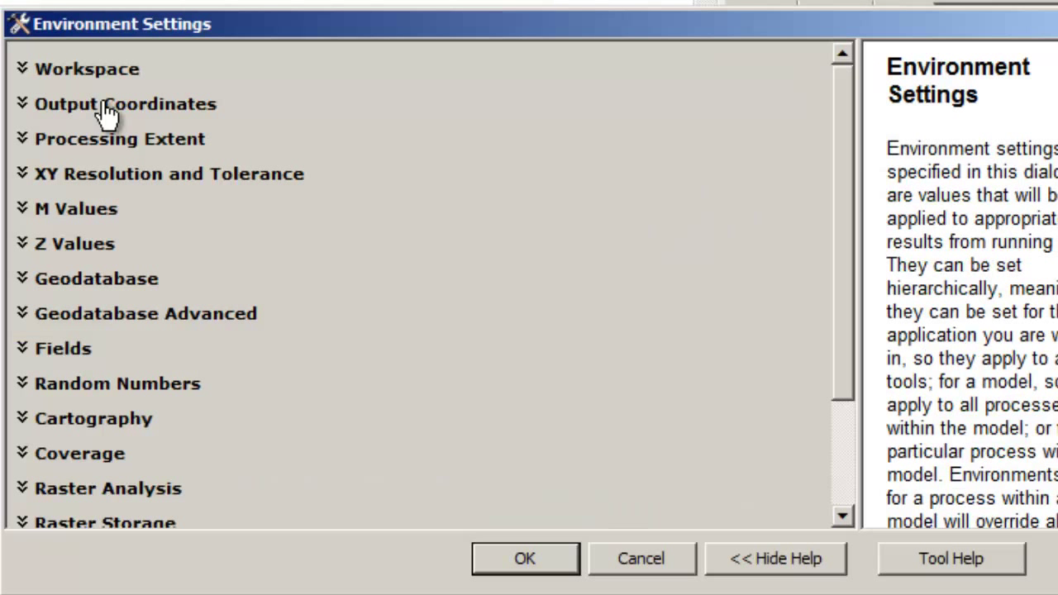
- Review the current and scratch workspace environment settings, then reopen Buffer (Analysis)
click(87, 69)
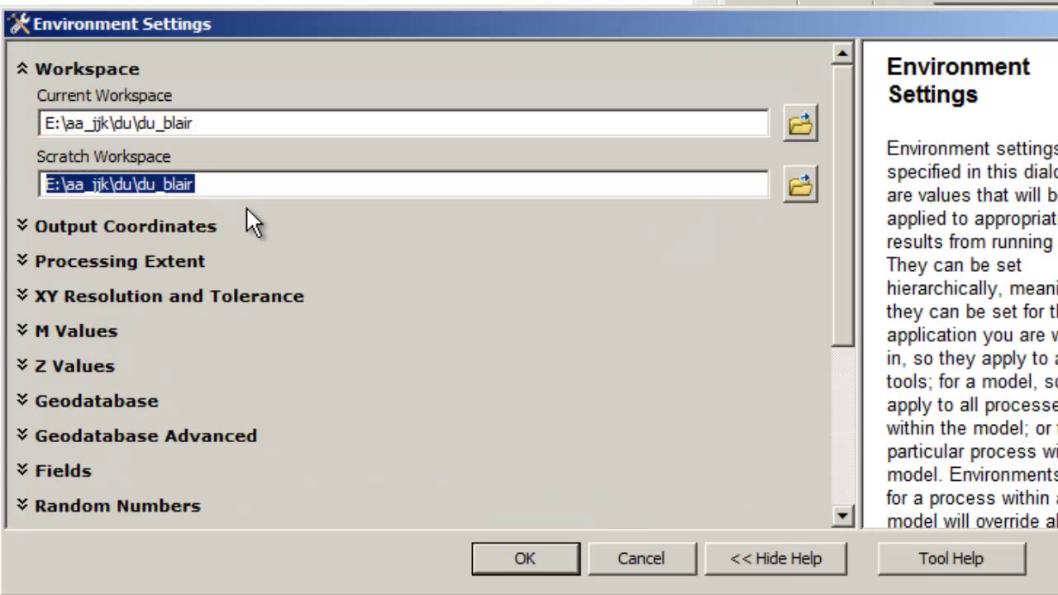
click(644, 570)
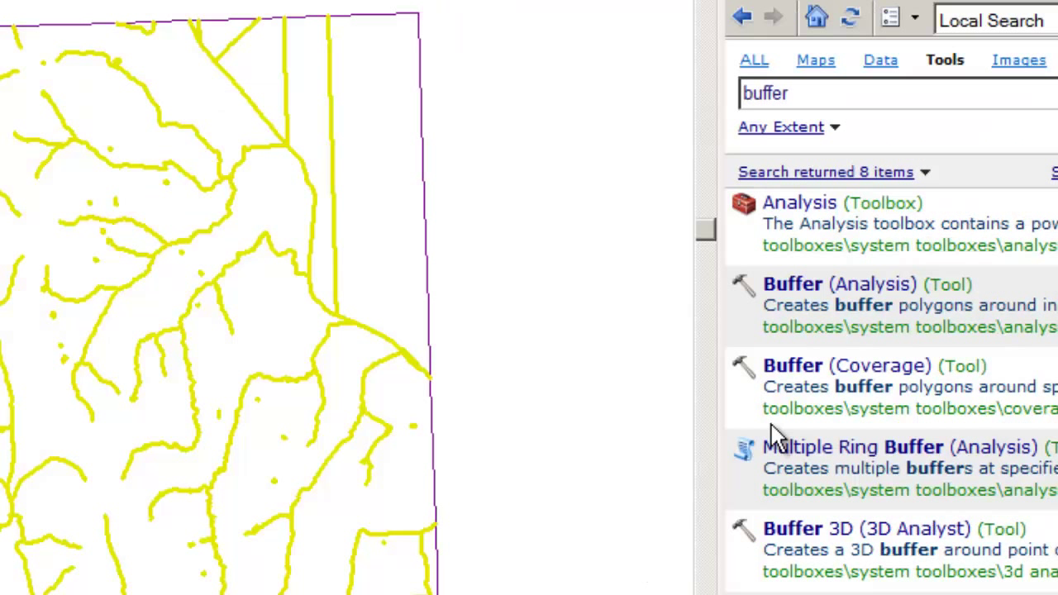
click(843, 289)
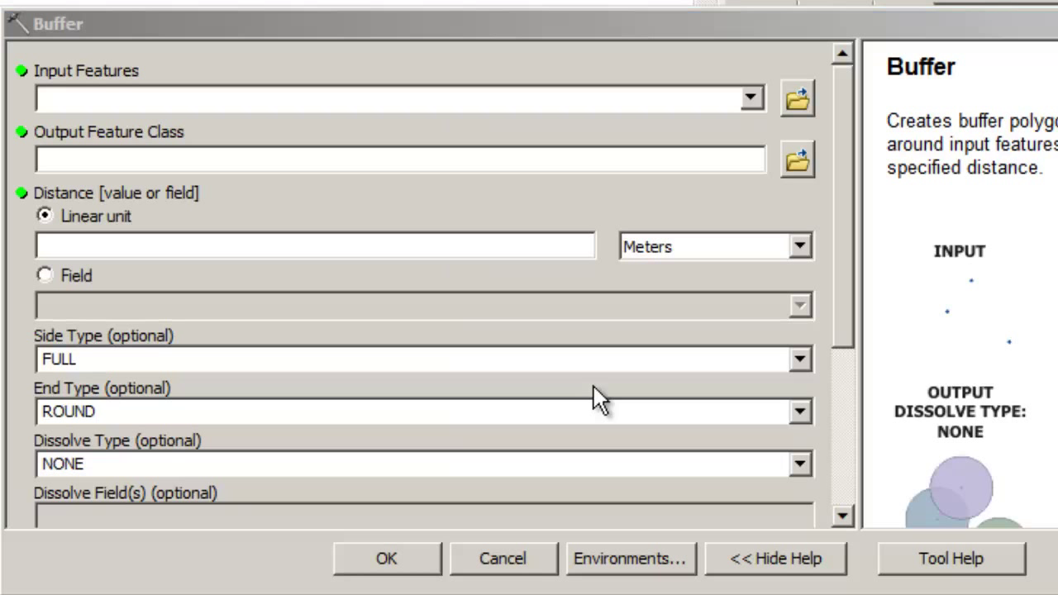
- Set the Buffer input to HYDROGRAPHY_LE01_ and the output name to hydro_200m.shp
click(751, 103)
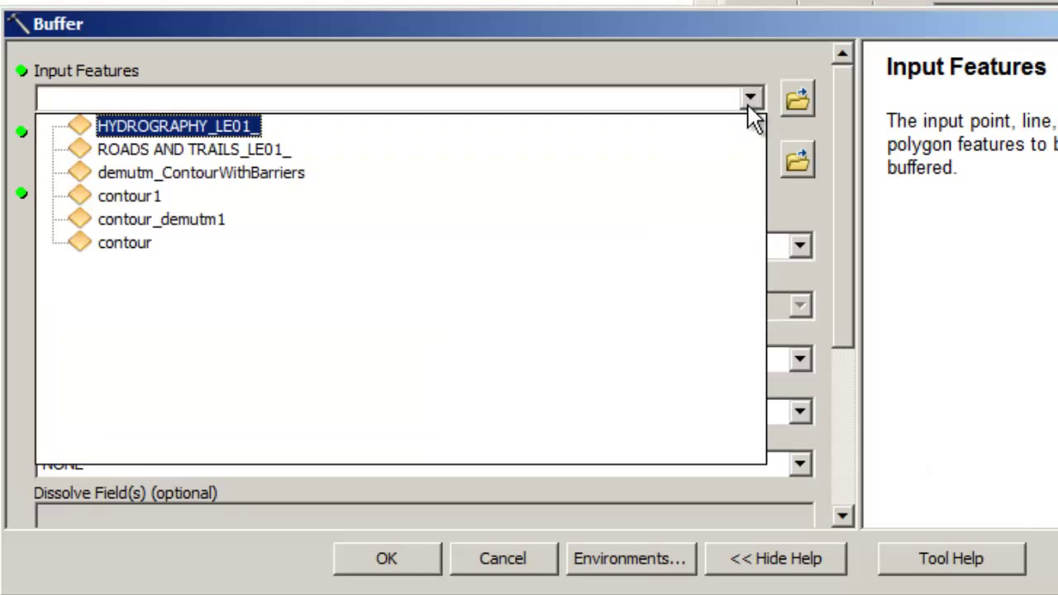
click(199, 127)
click(225, 158)
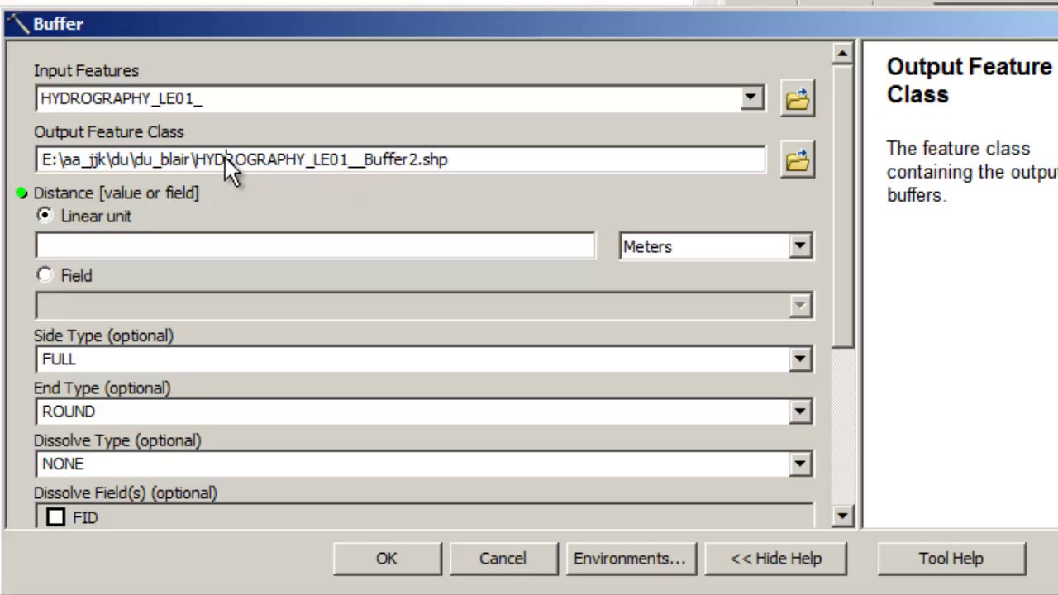
drag(196, 158, 500, 165)
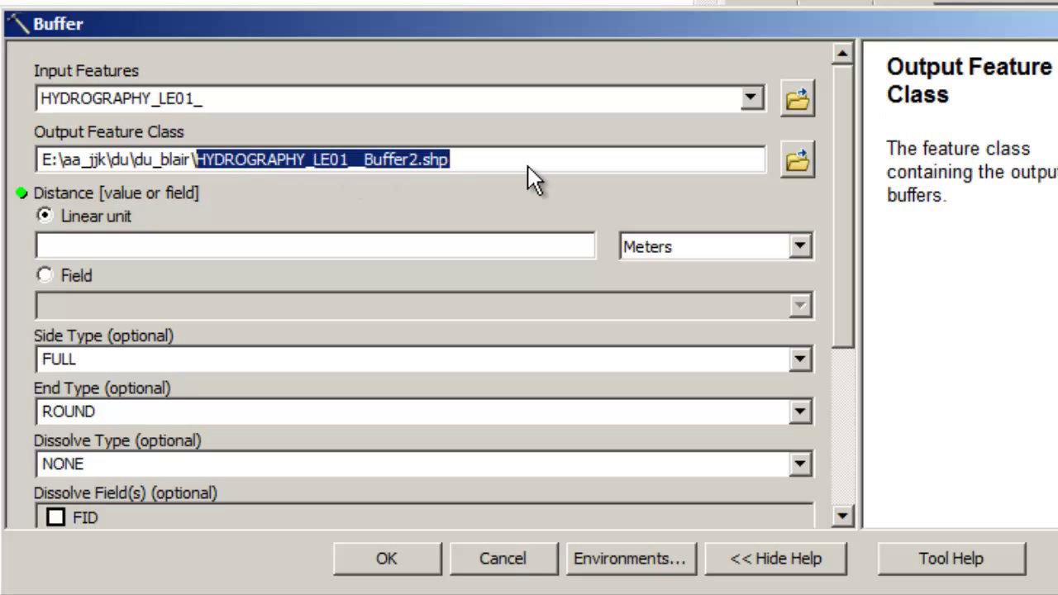
text(hydro_2)
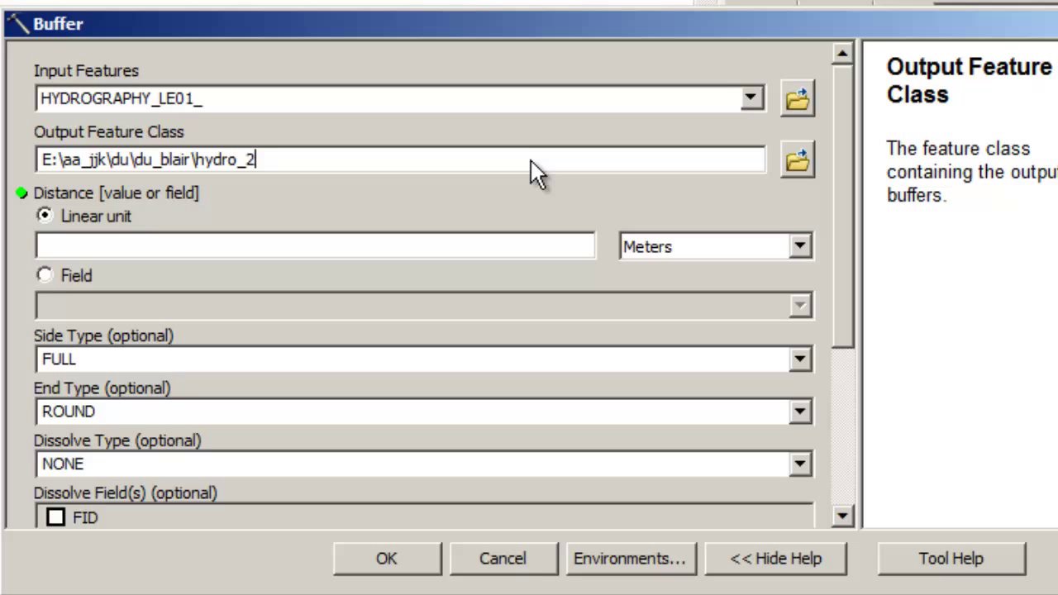
text(00m.shp)
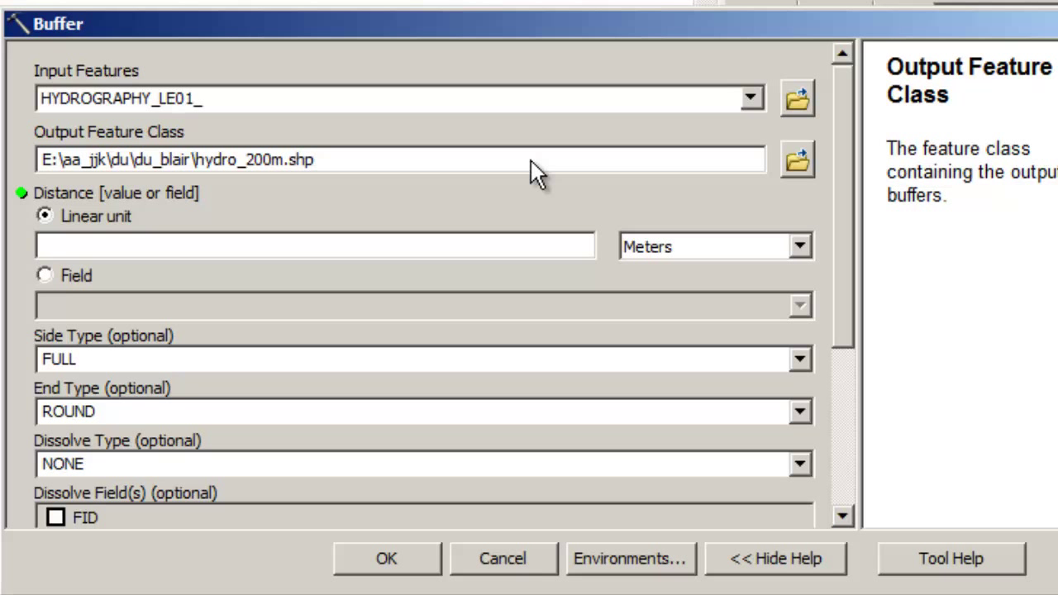
- Enter a 200 Meters buffer distance and run the tool
click(550, 245)
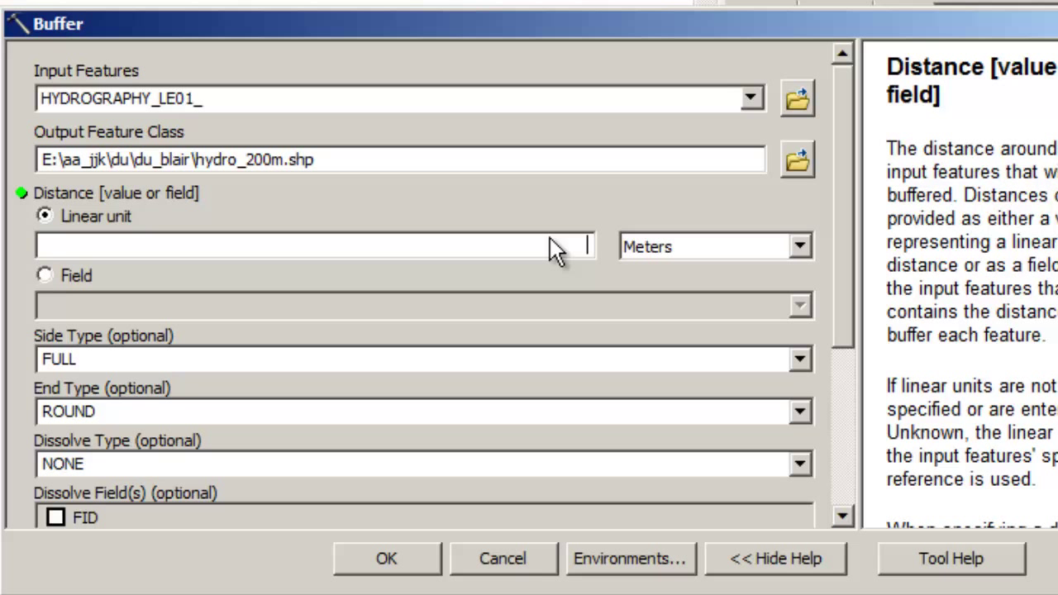
text(200)
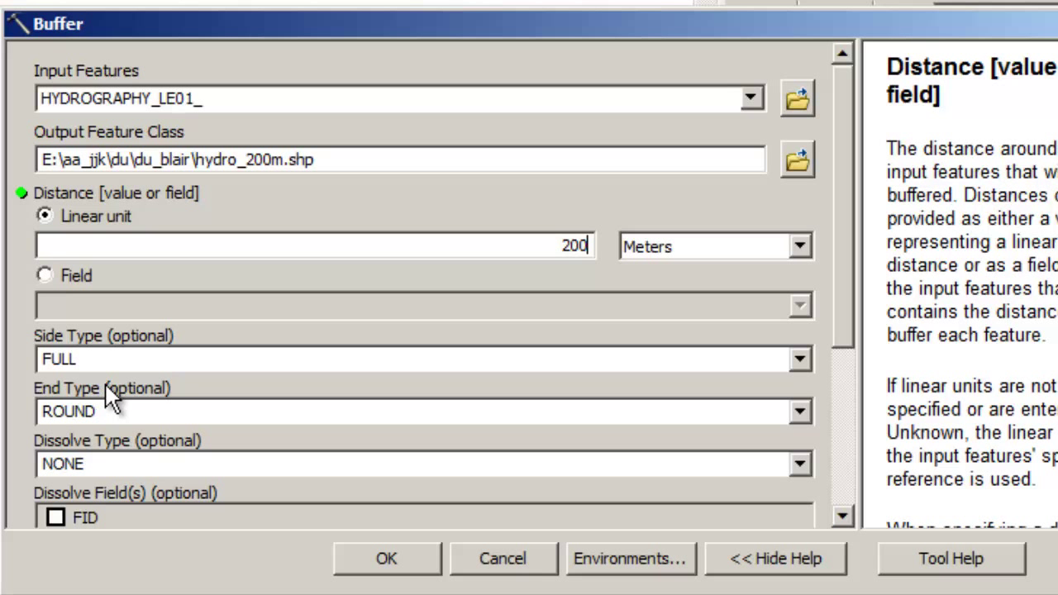
mouse_move(842, 286)
mouse_down()
mouse_move(873, 427)
mouse_move(832, 290)
mouse_up()
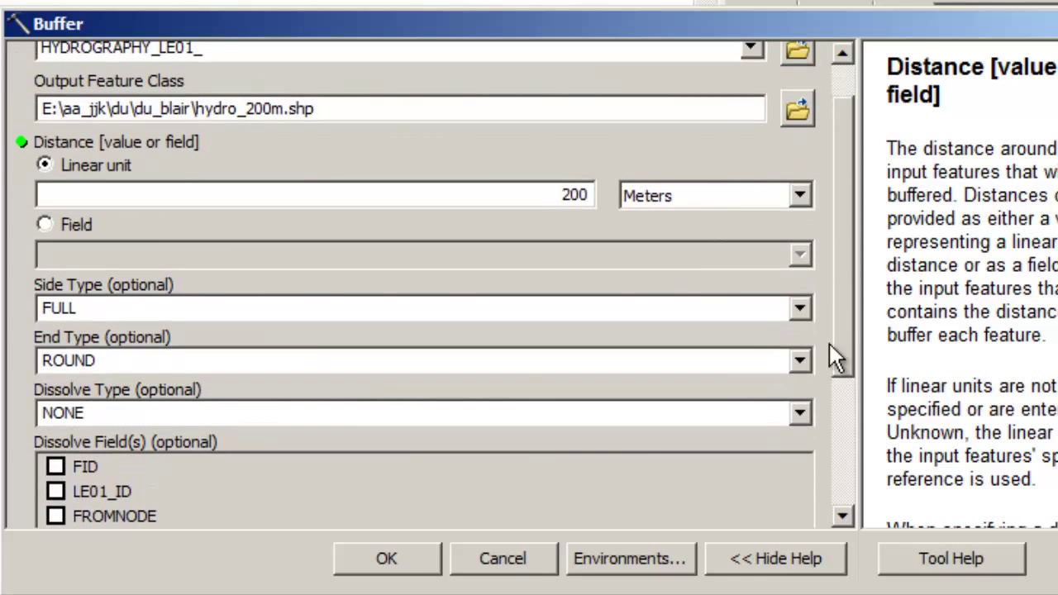
click(393, 557)
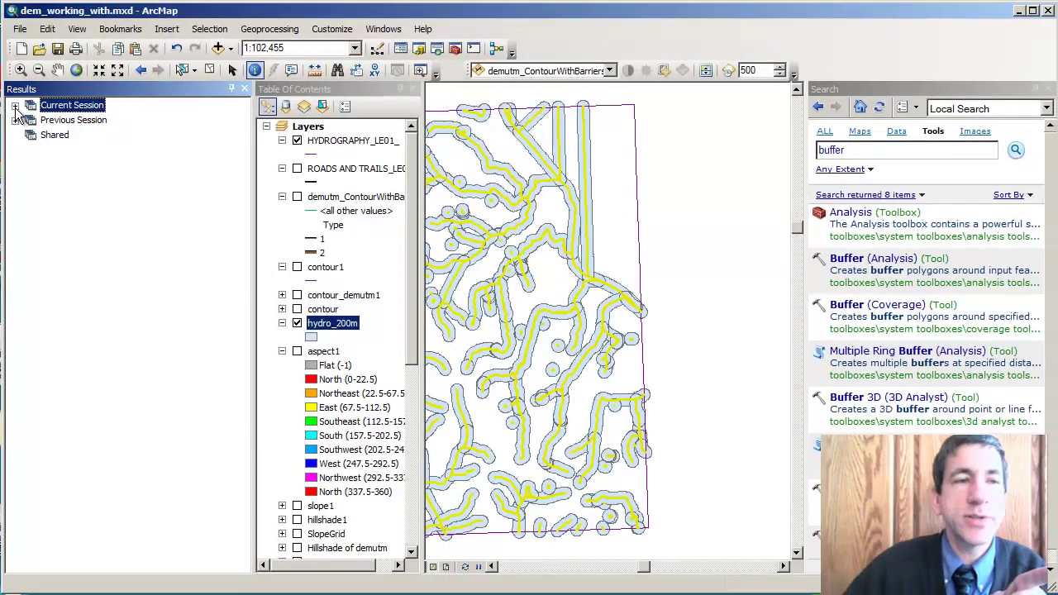
- Review the latest Buffer run's inputs in Results, then close the Results window
click(15, 105)
click(66, 121)
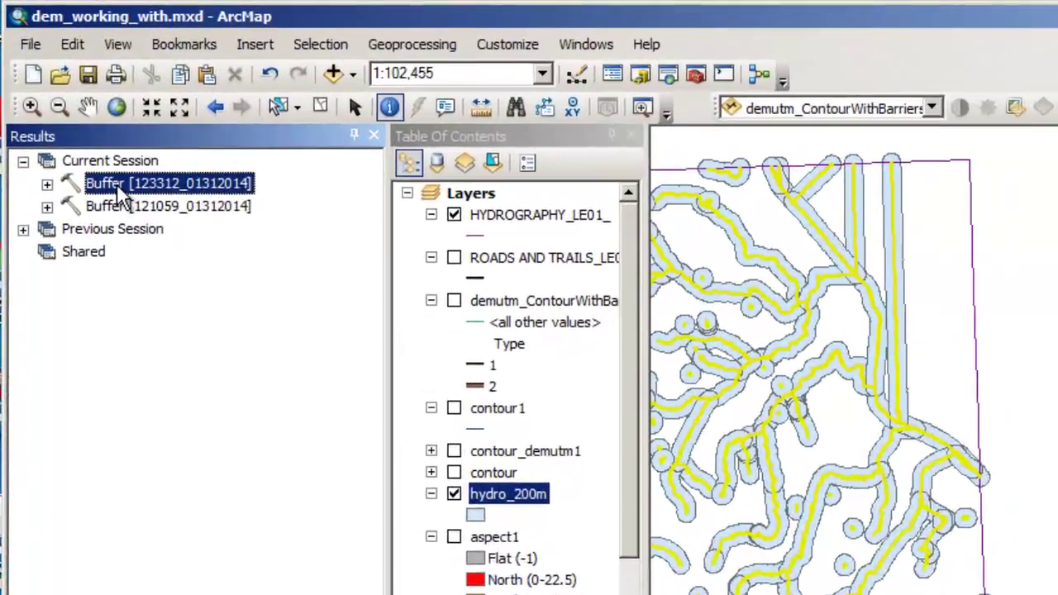
click(31, 120)
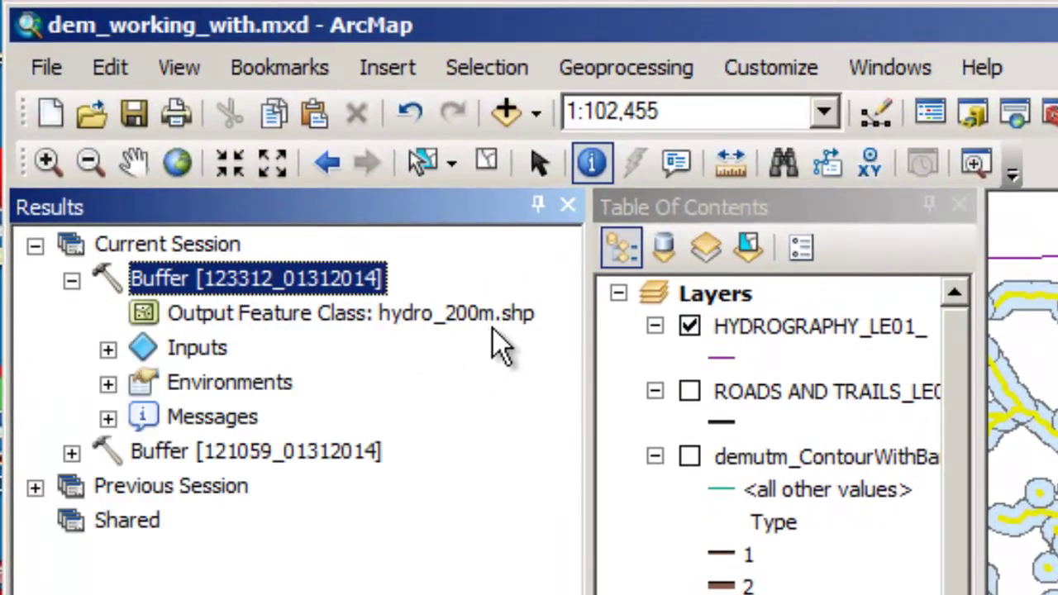
click(107, 349)
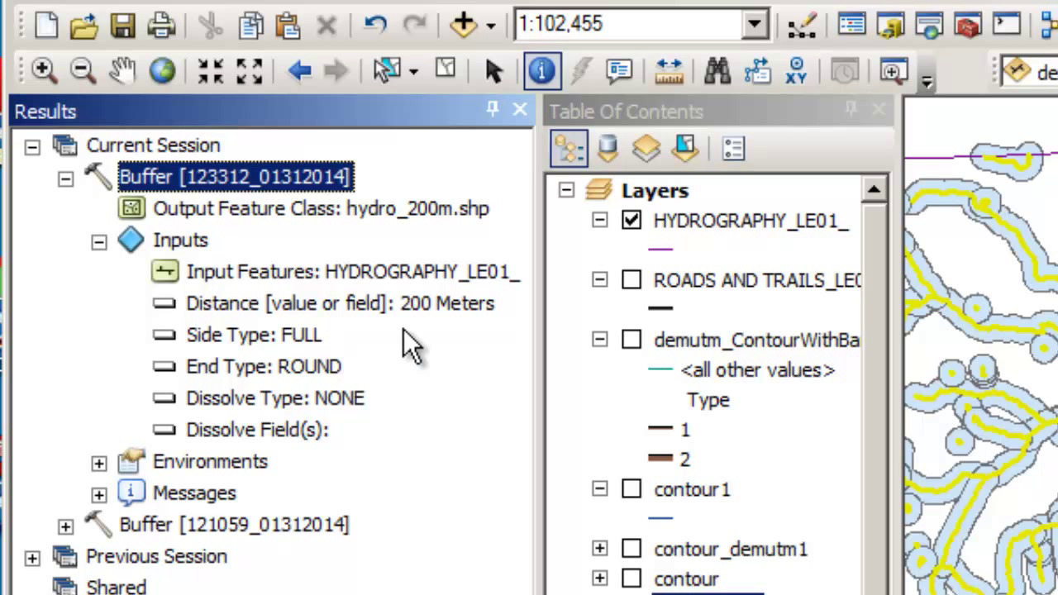
click(519, 110)
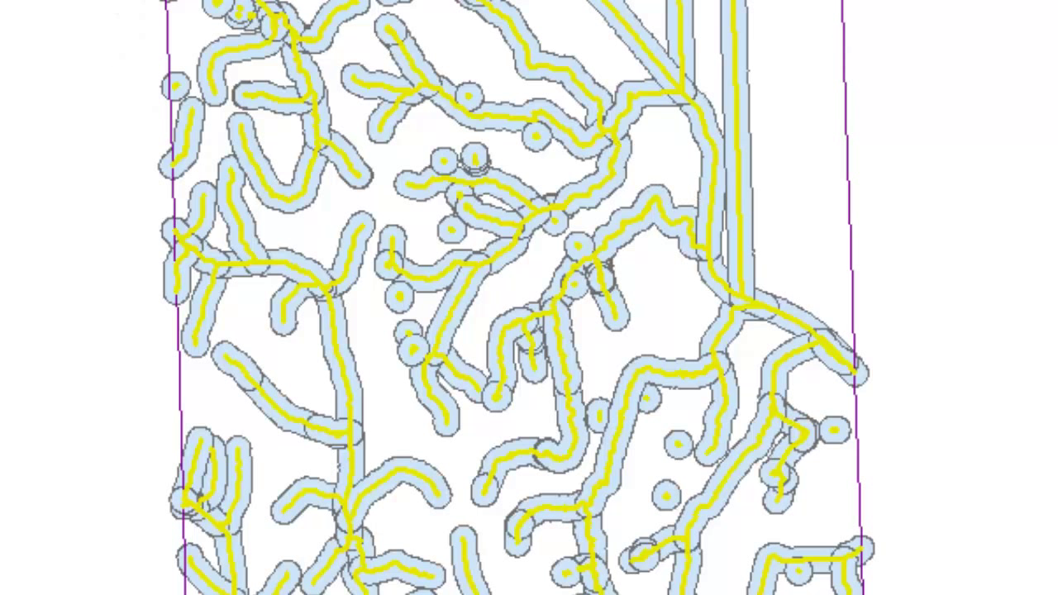
- Zoom in and measure stream-to-buffer-edge widths in meters, getting about 203 m
drag(140, 1, 368, 69)
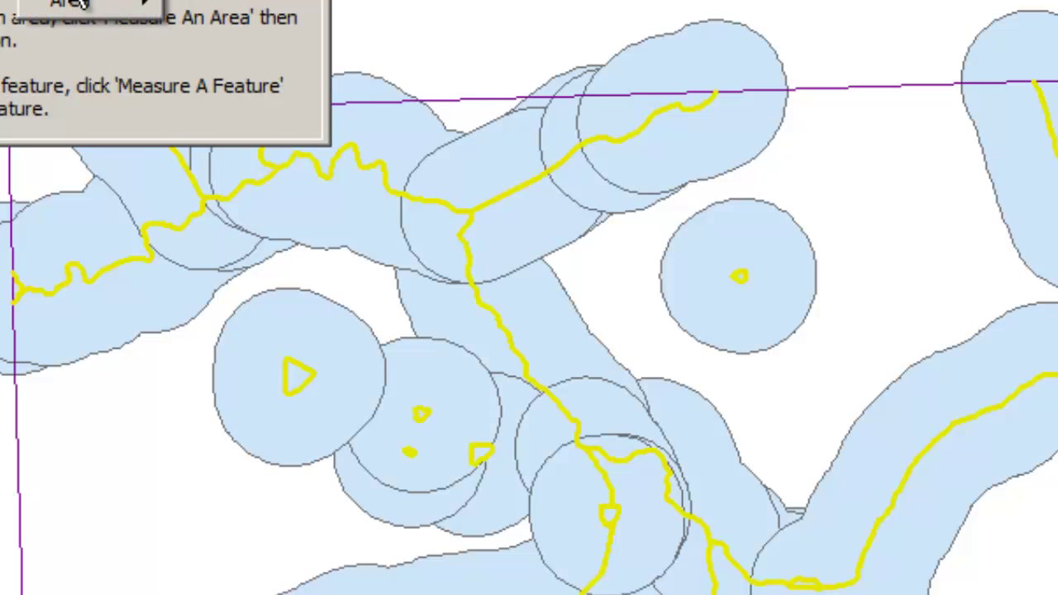
mouse_move(82, 2)
click(218, 9)
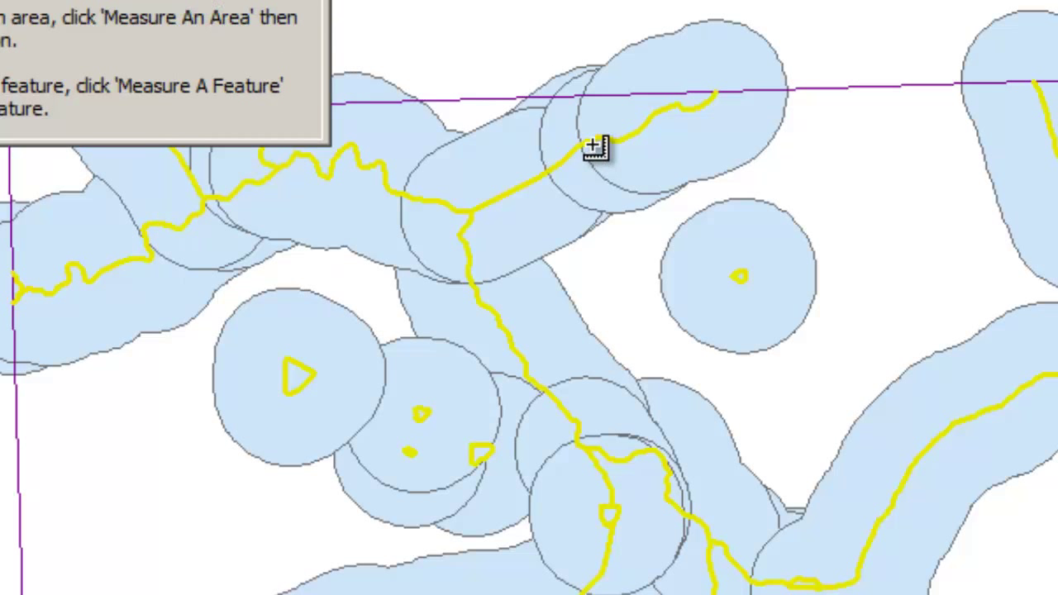
click(637, 136)
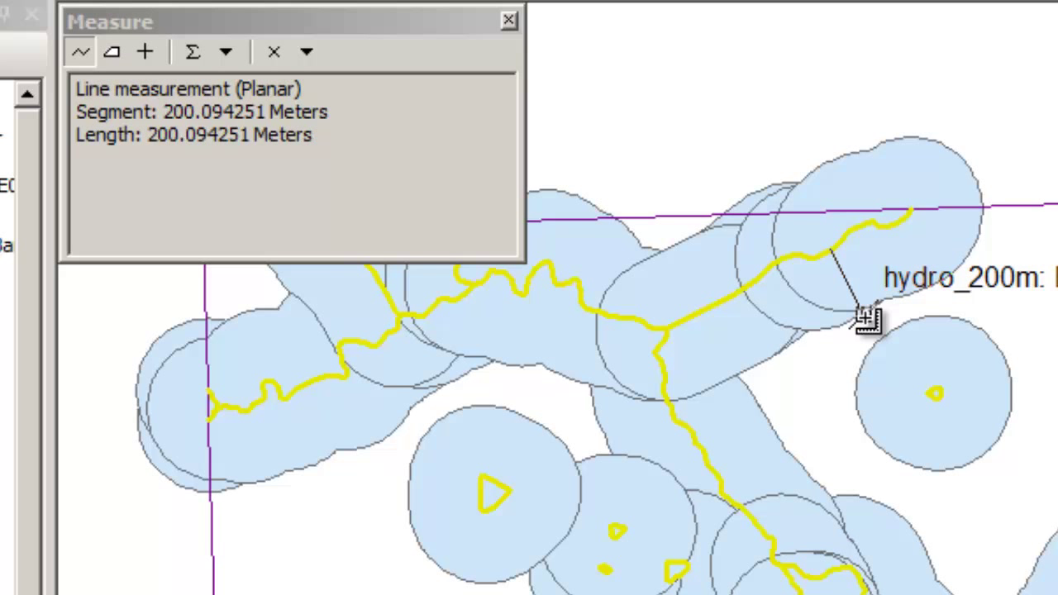
click(866, 318)
double_click(834, 245)
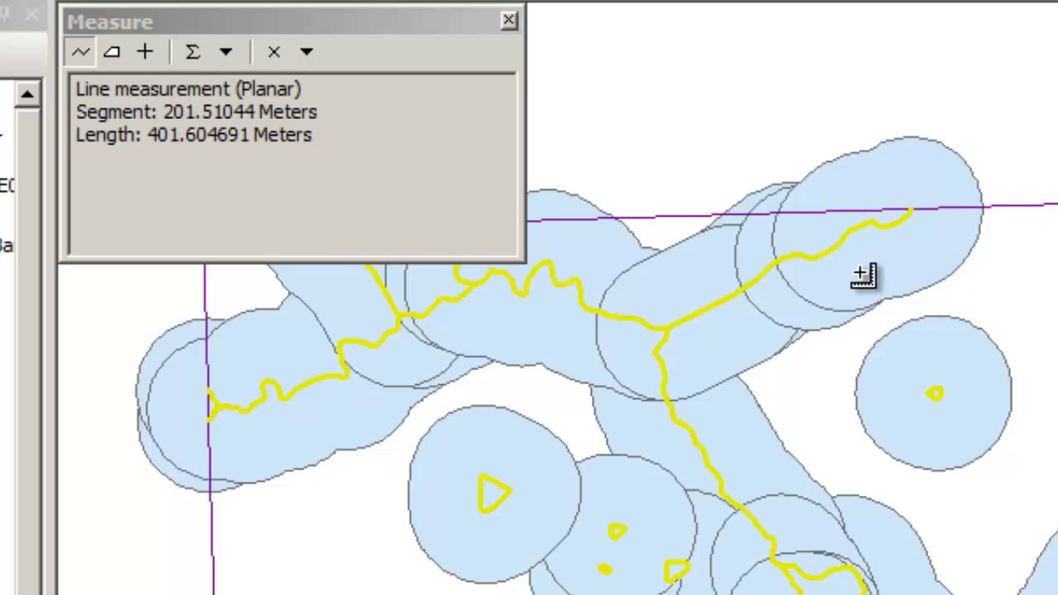
click(849, 232)
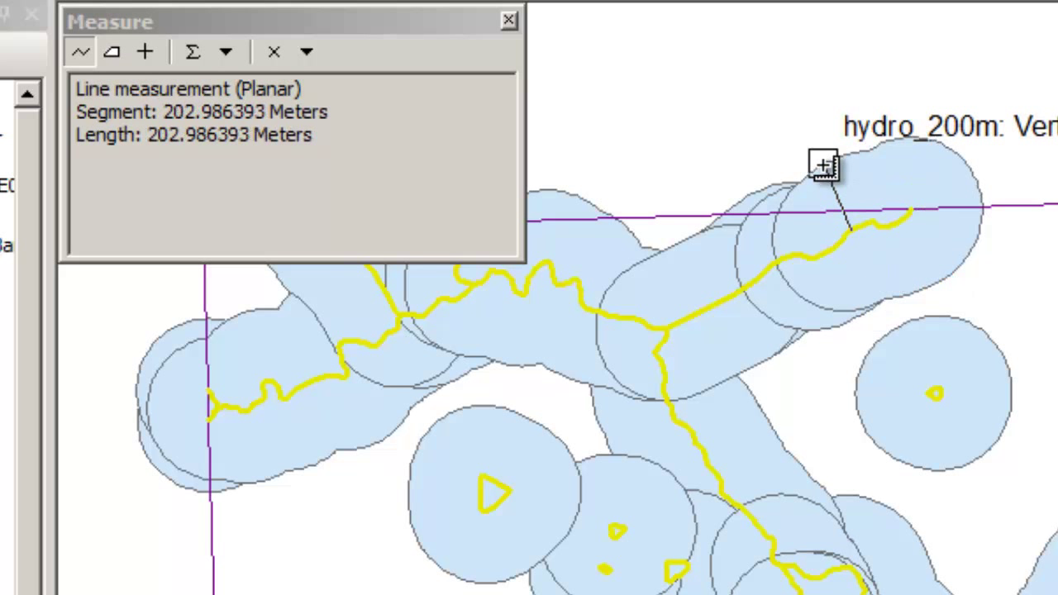
double_click(823, 166)
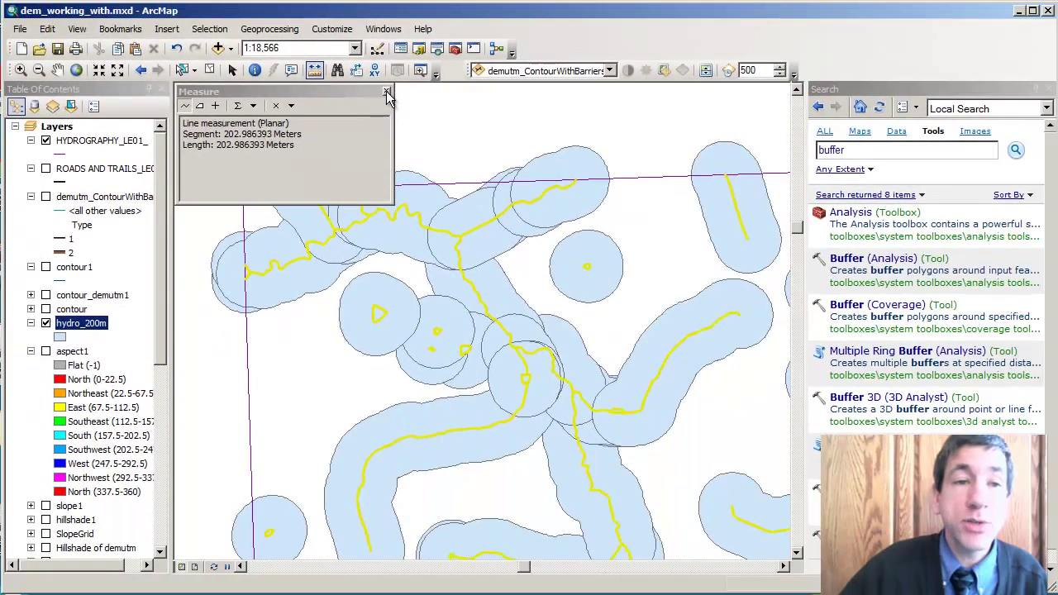
click(386, 92)
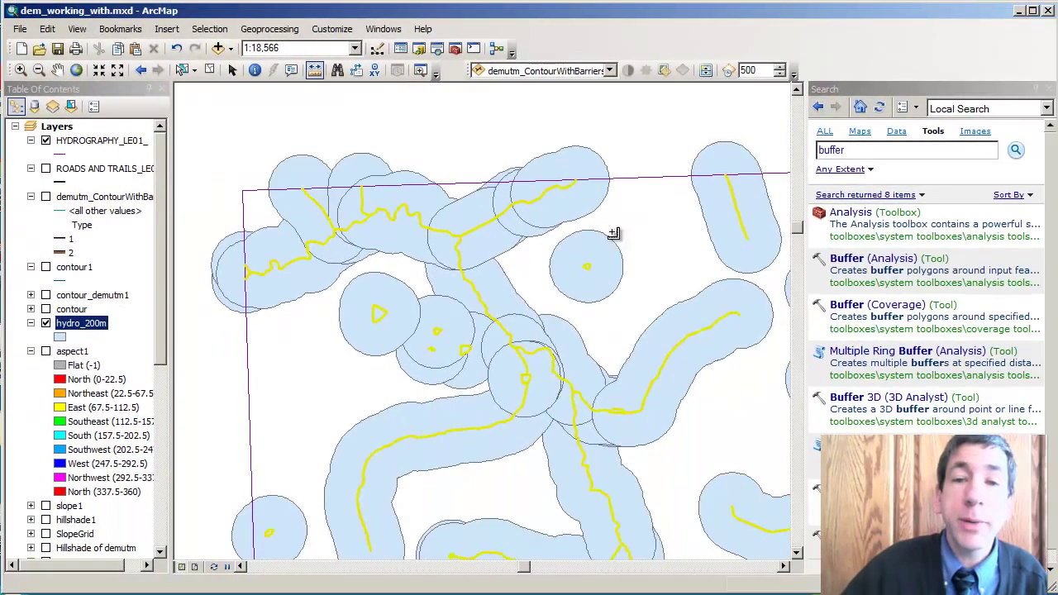